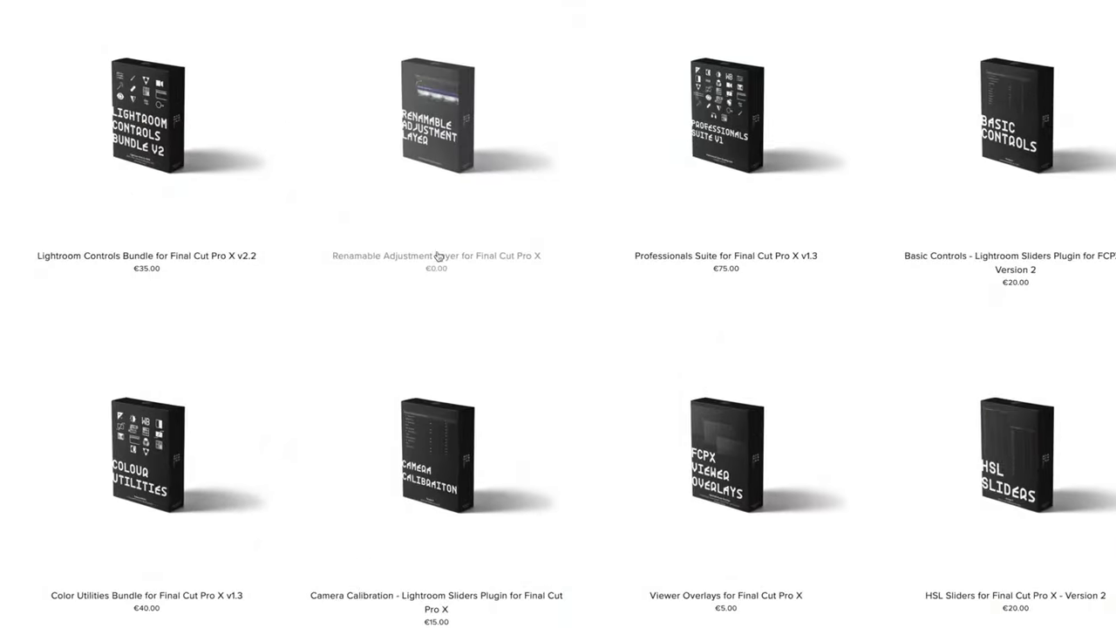
scroll(137, 349, down, 6)
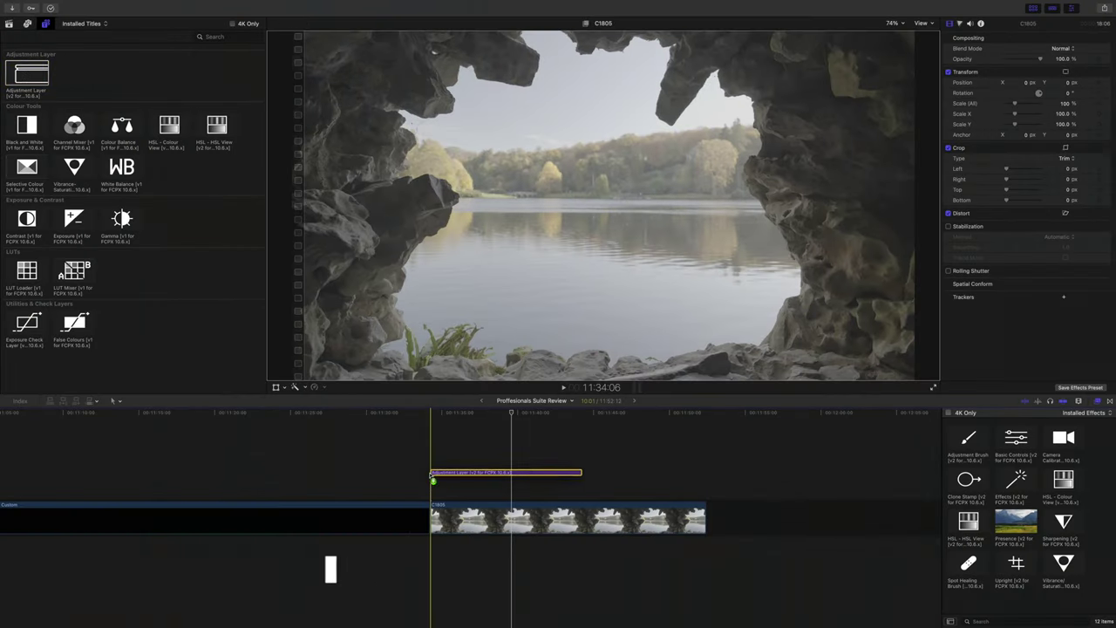
- Name the adjustment layer above clip C1805 "Basic controls" and select the Curve adjustment layer in the stack
click(471, 494)
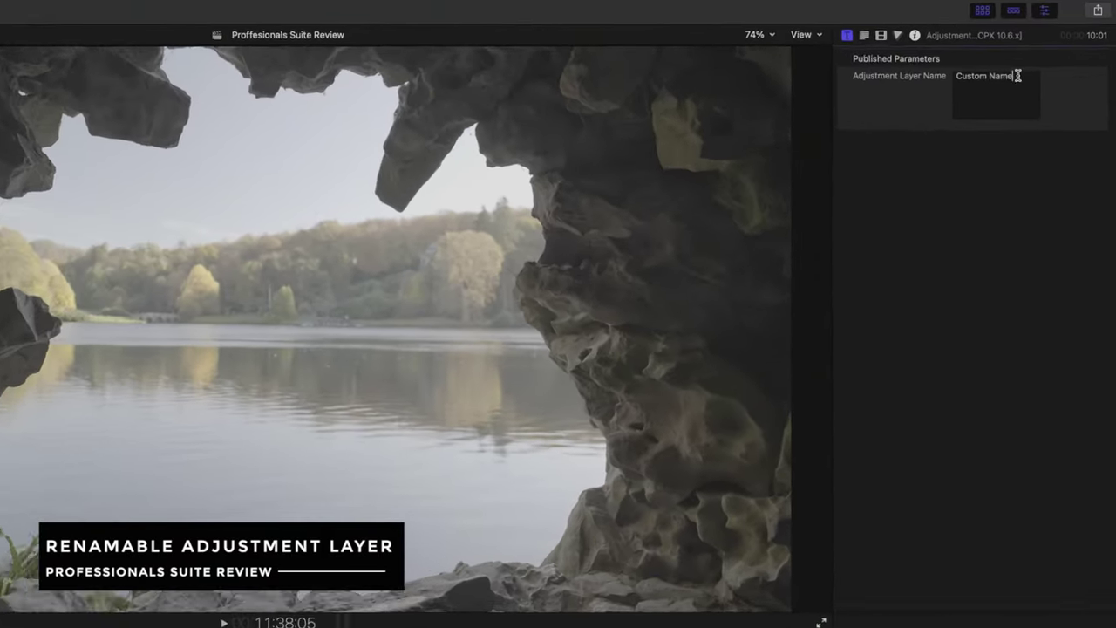
text(Basic controls)
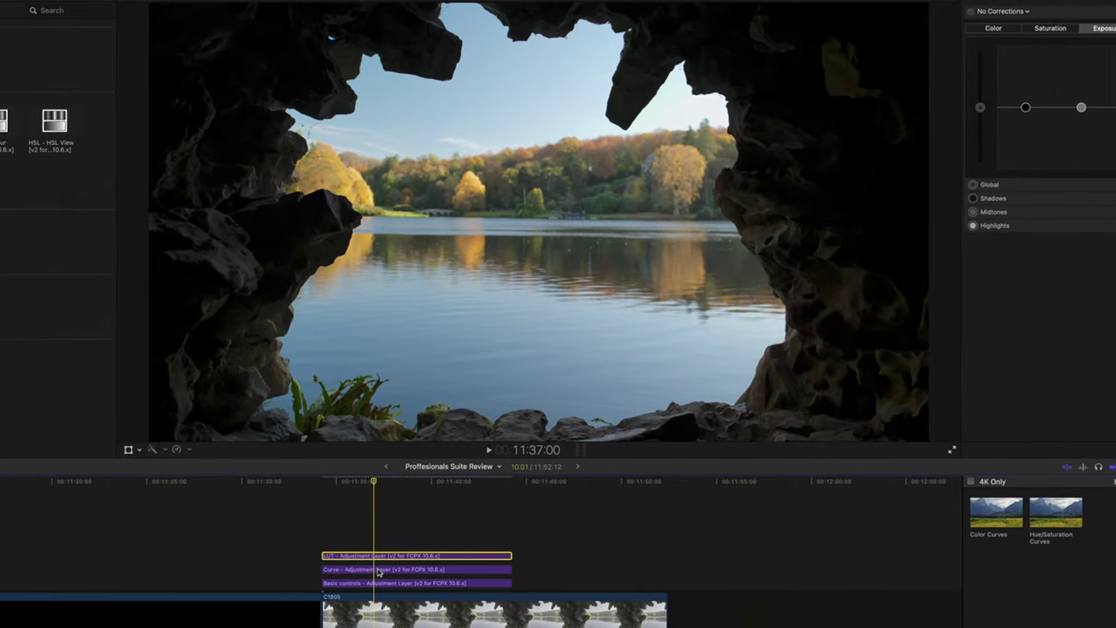
click(378, 572)
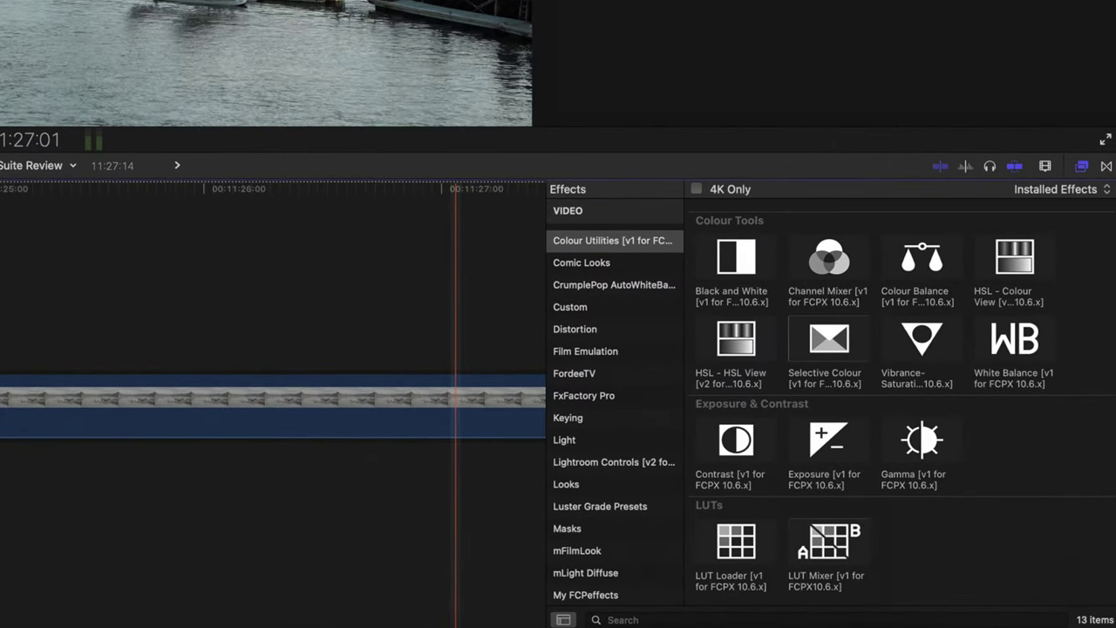
- Show the effects in the Lightroom Controls category
click(614, 461)
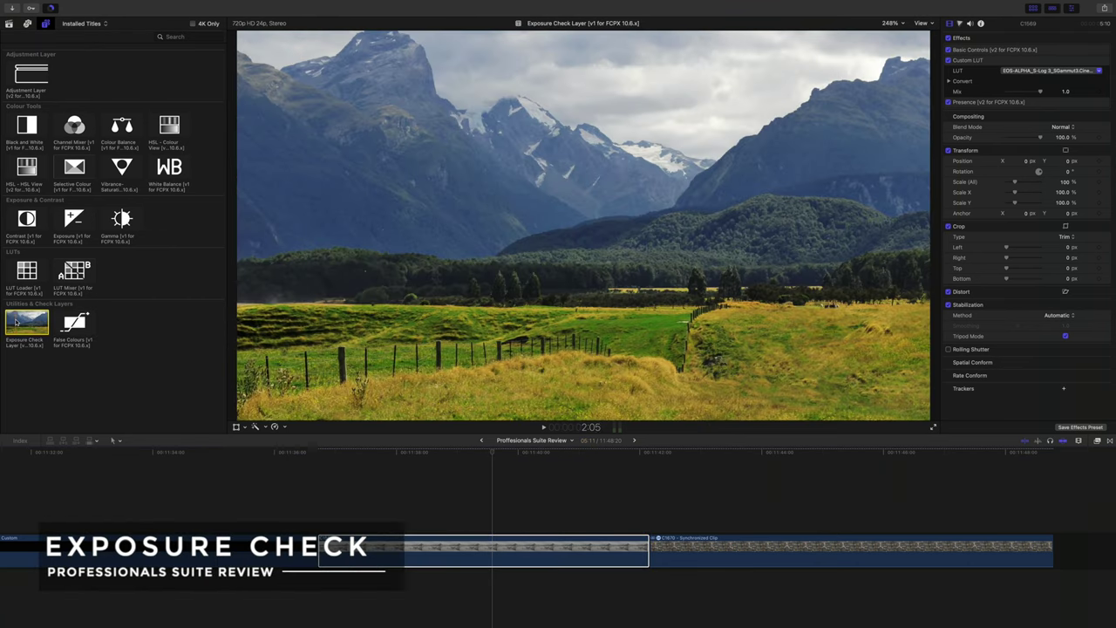
- Place an Exposure Check Layer title at the start of clip C1669 and open the layer's own parameters
drag(26, 323, 323, 528)
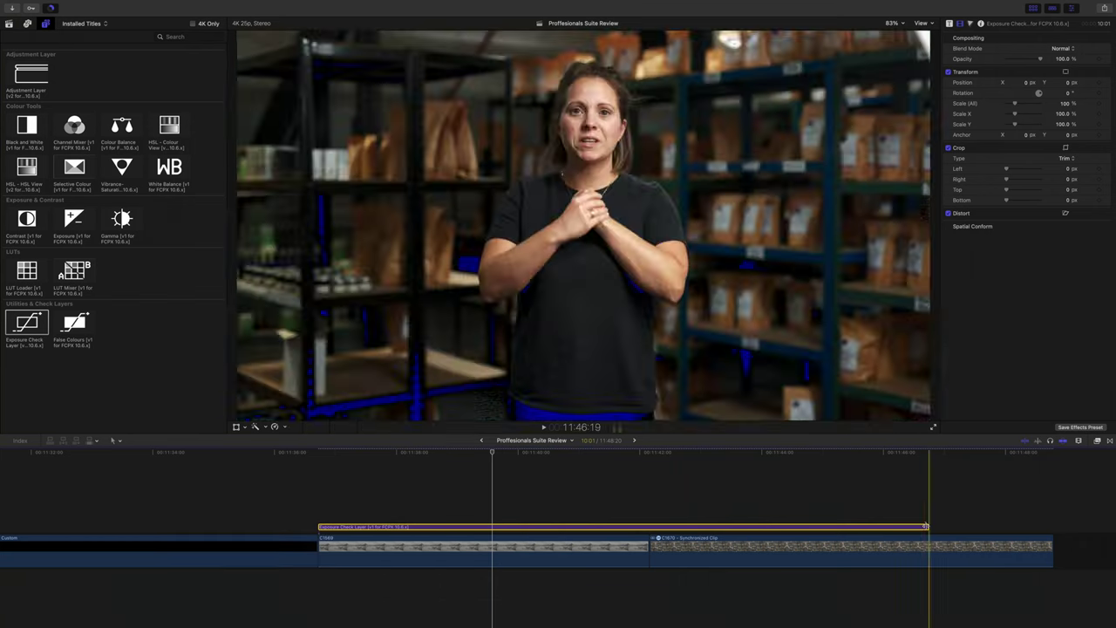
click(949, 23)
click(1058, 113)
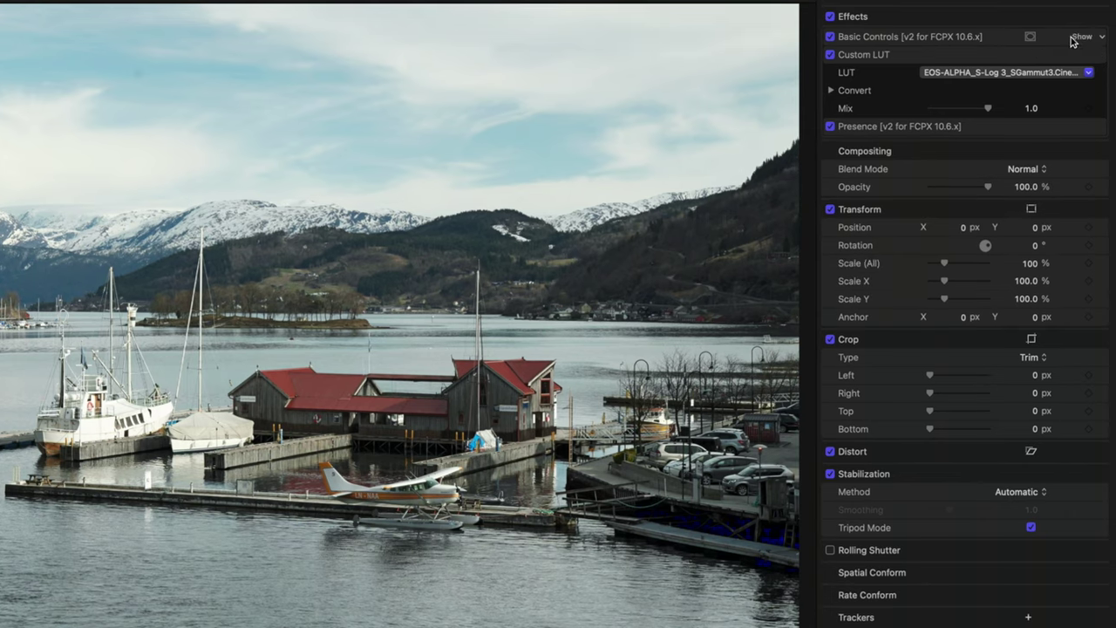
- Expand the harbour clip's Basic Controls effect and raise Blacks slightly
click(1075, 37)
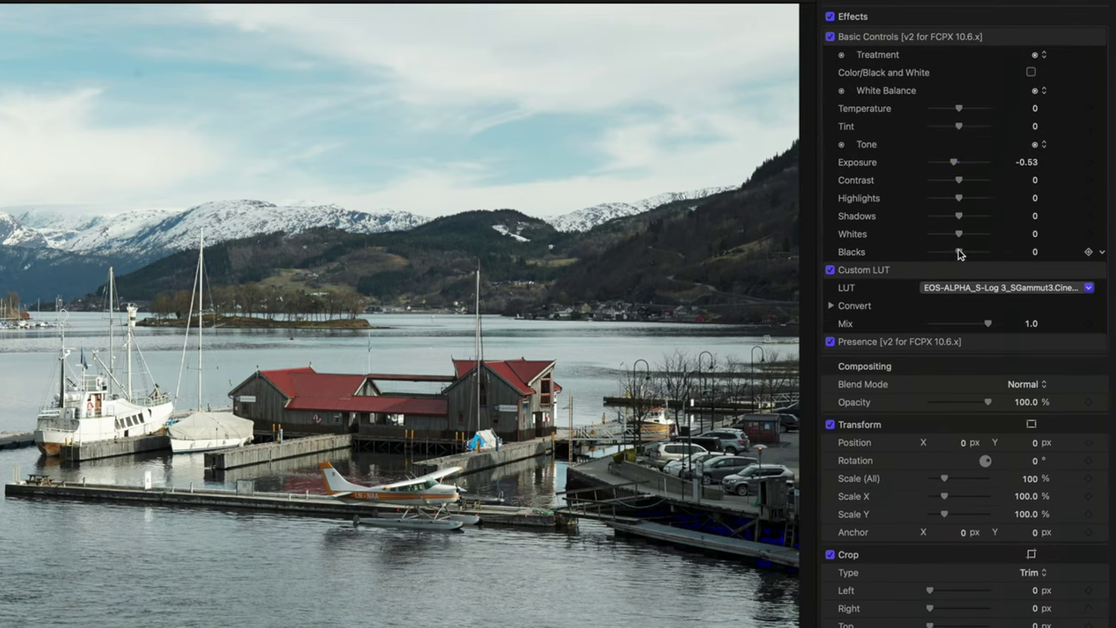
drag(959, 252, 961, 252)
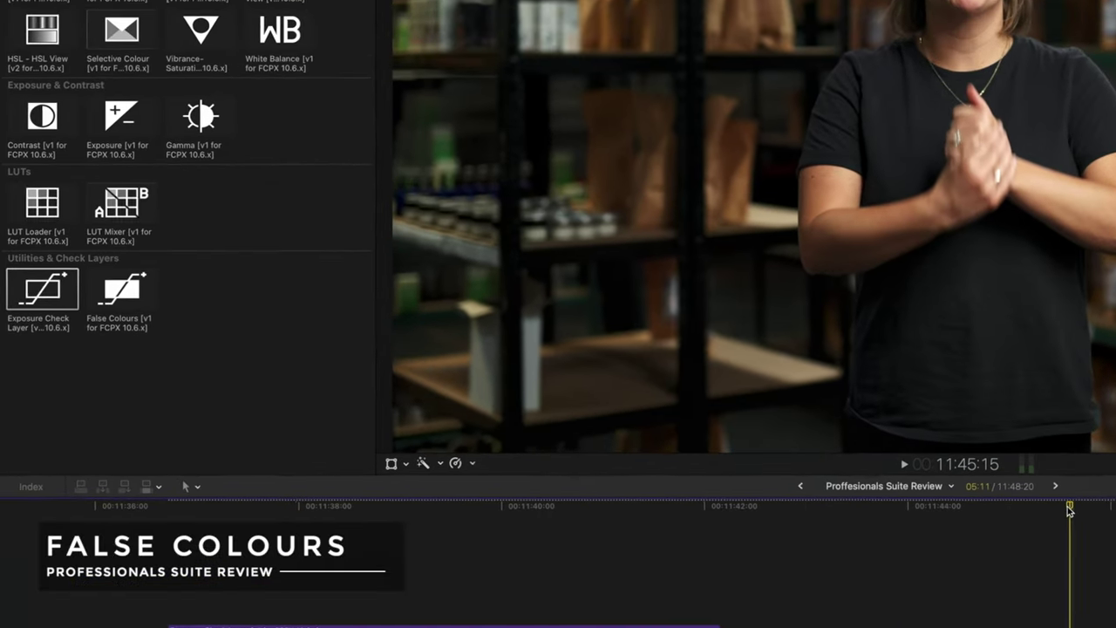
- Place a False Colours title above the C1670 synchronized clip and fine-tune that clip's Exposure in Basic Controls
drag(144, 288, 755, 627)
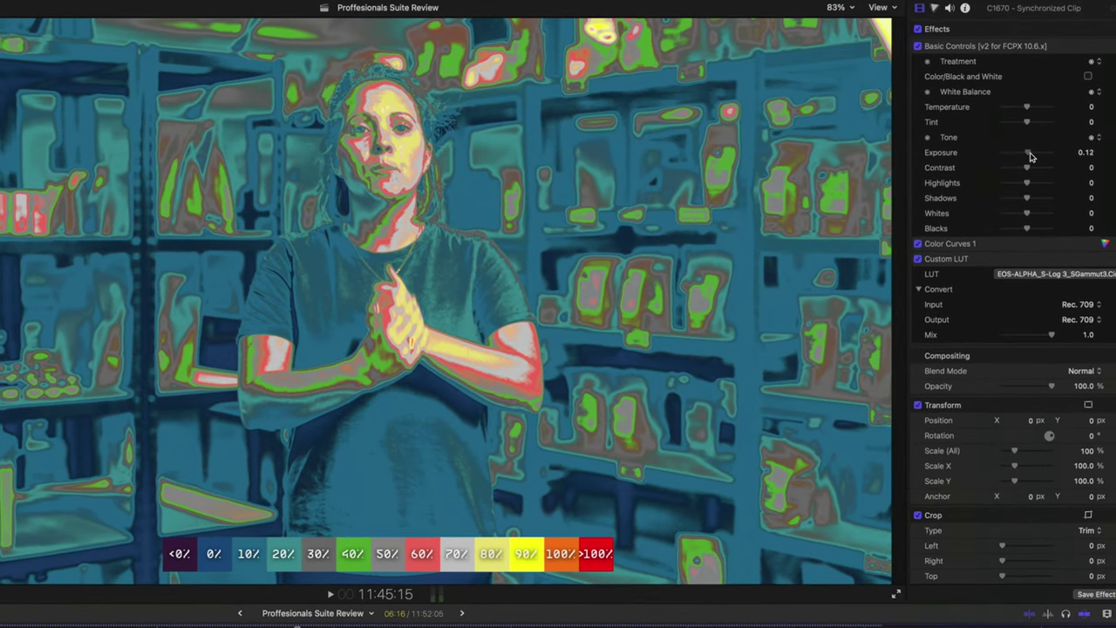
drag(1030, 156, 1031, 154)
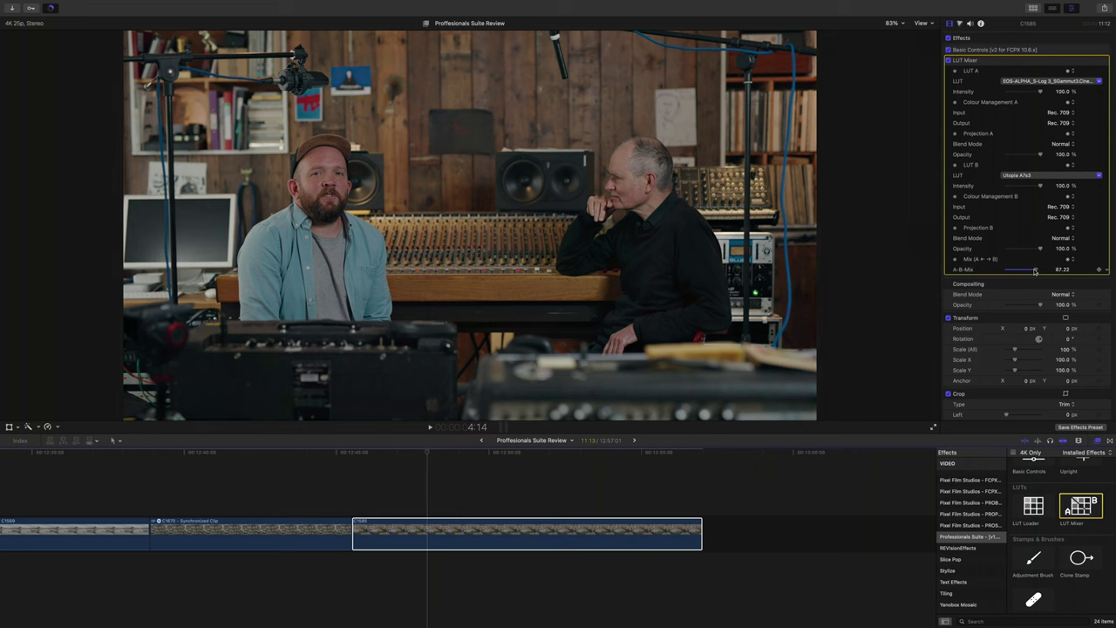
- Shift the LUT Mixer's A-B-Mix on the recording studio clip fully toward LUT A
drag(1036, 271, 987, 273)
click(407, 533)
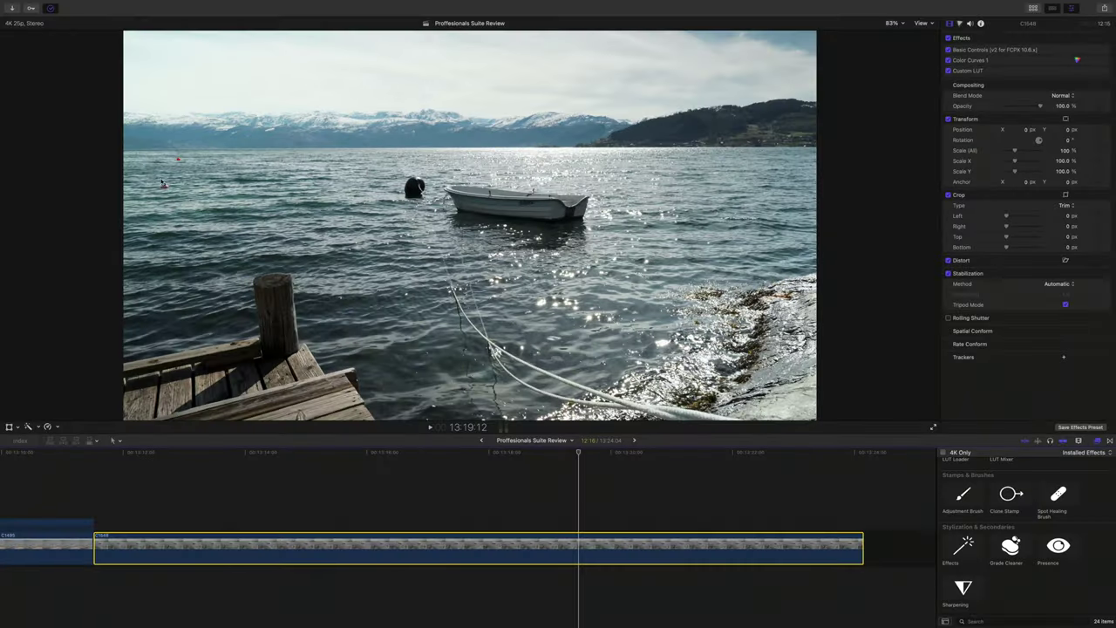
- Apply the Clone Stamp effect to the rowing boat clip and add a shape mask to it
drag(1004, 504, 418, 521)
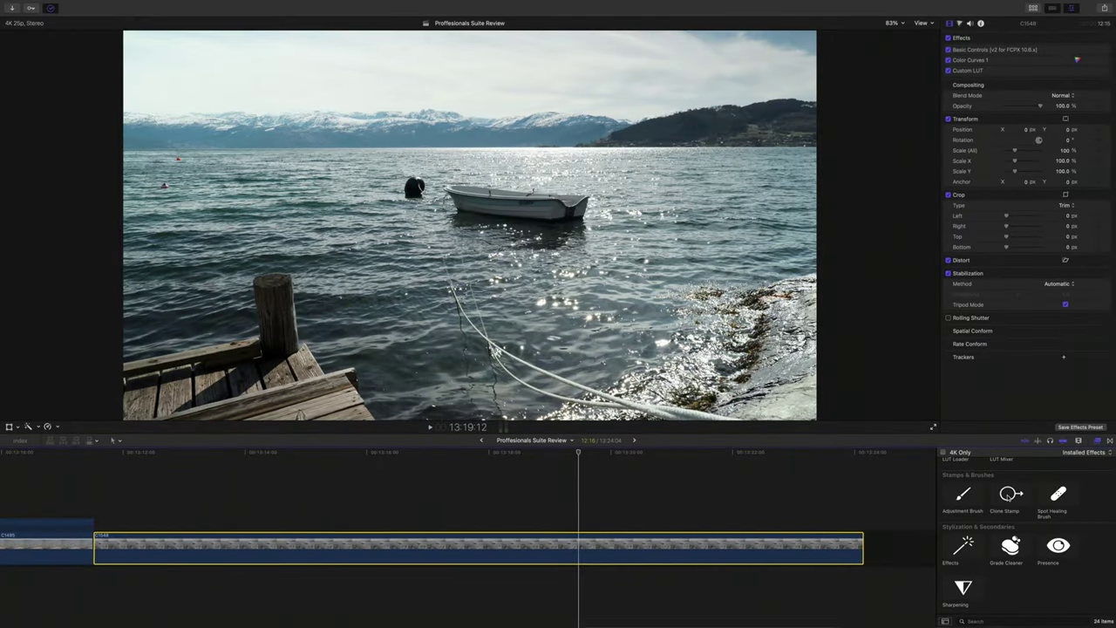
drag(153, 494, 20, 533)
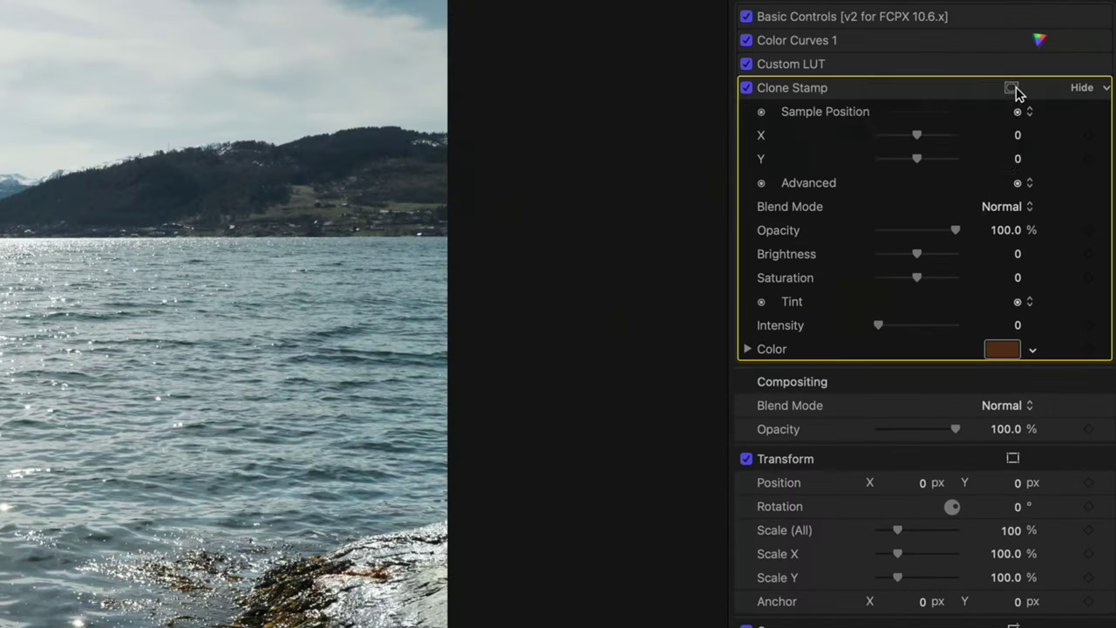
click(1013, 89)
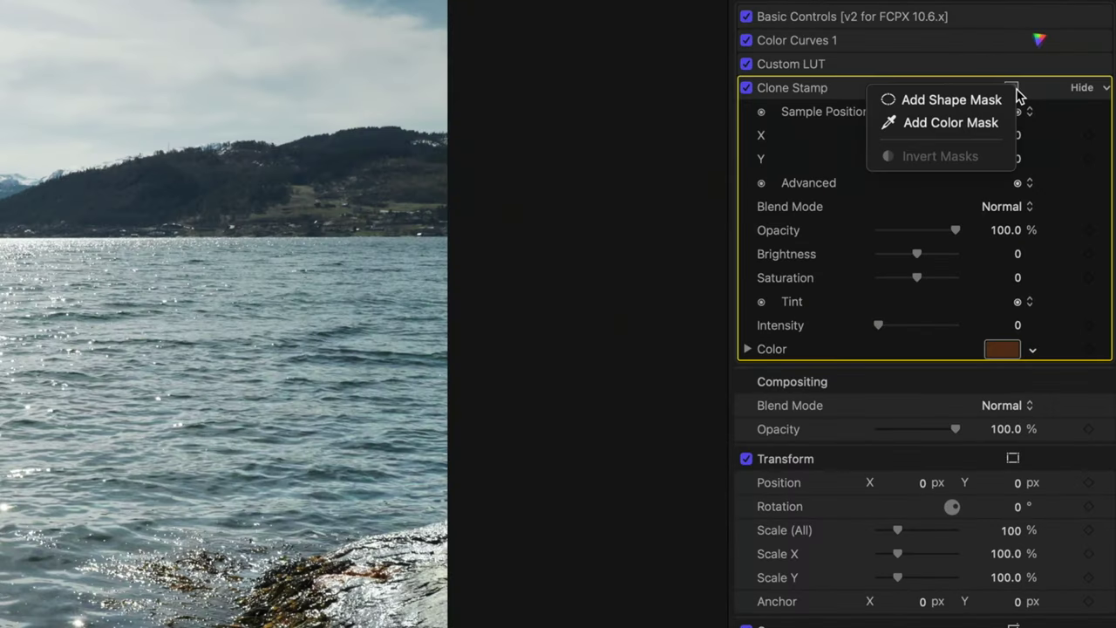
click(911, 98)
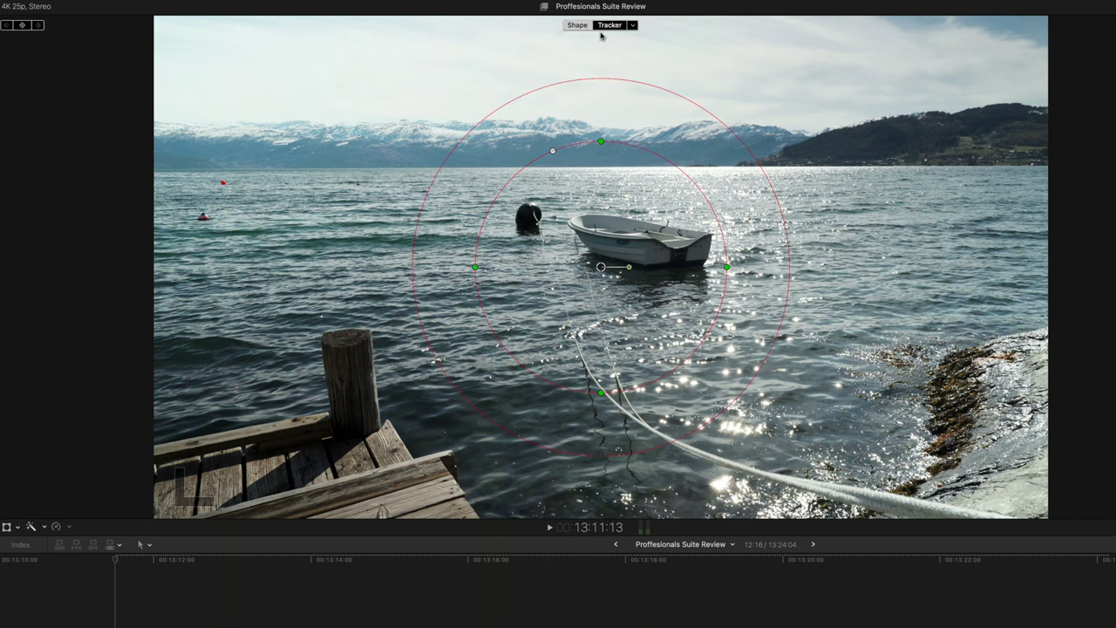
- Track the Clone Stamp's shape mask over the small buoy and offset the Sample Position in X to cover the buoy
click(611, 26)
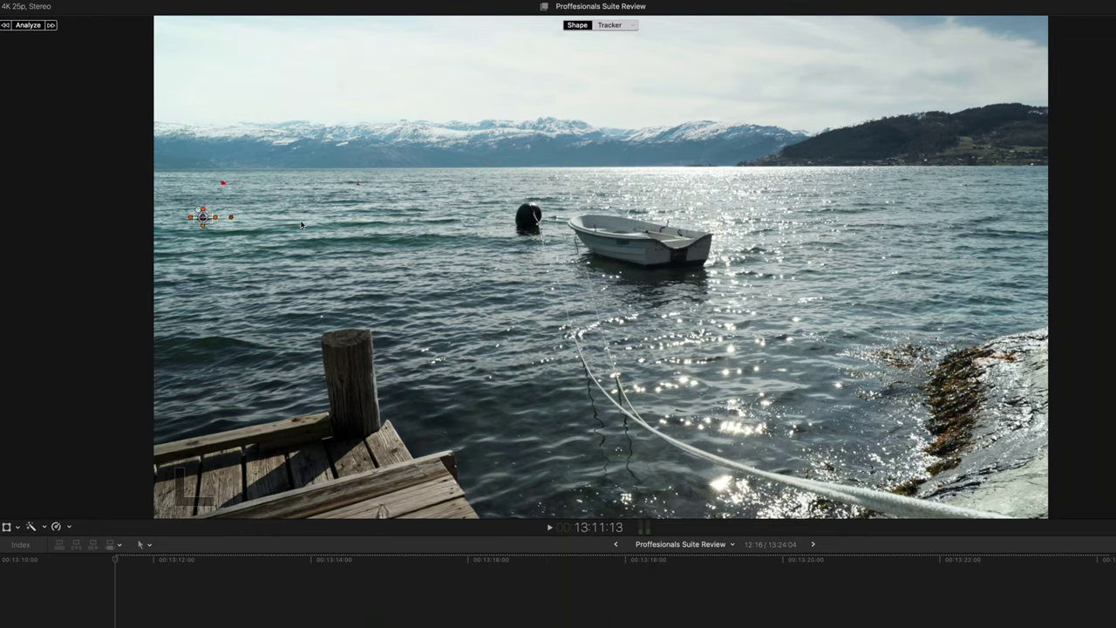
click(28, 25)
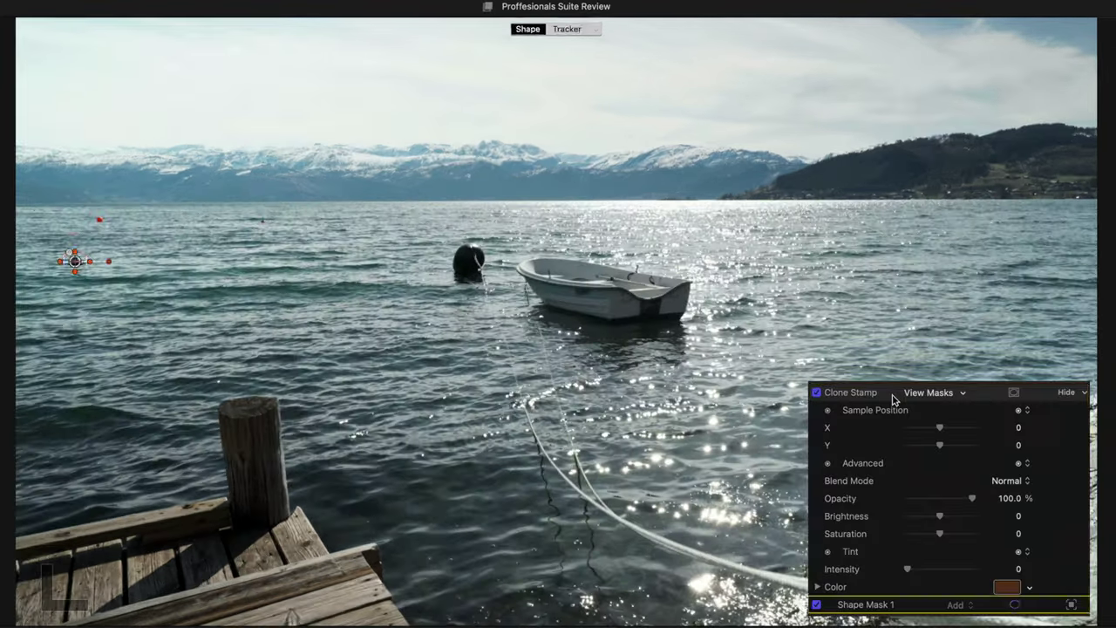
click(893, 398)
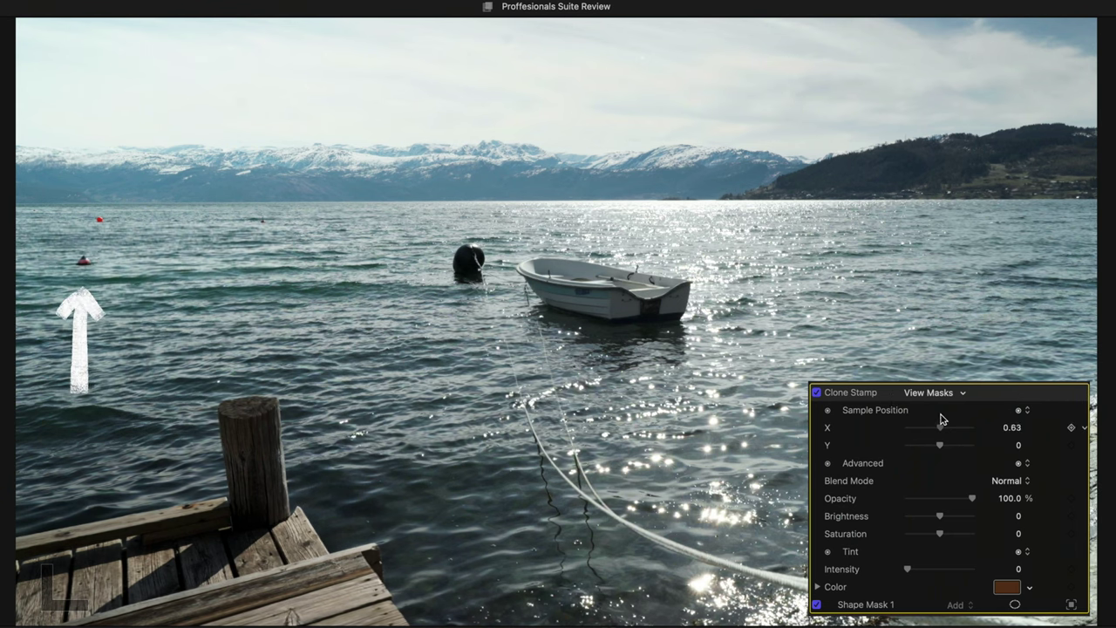
drag(940, 430, 935, 430)
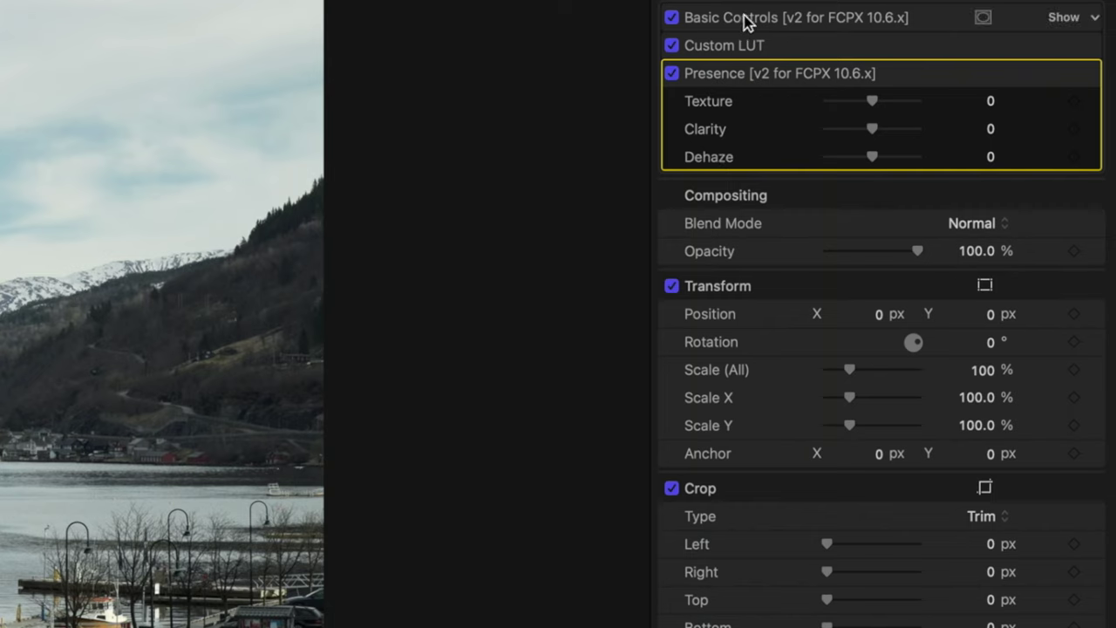
- Compare the harbour clip with and without the Basic Controls effect, and with and without the Custom LUT
click(672, 18)
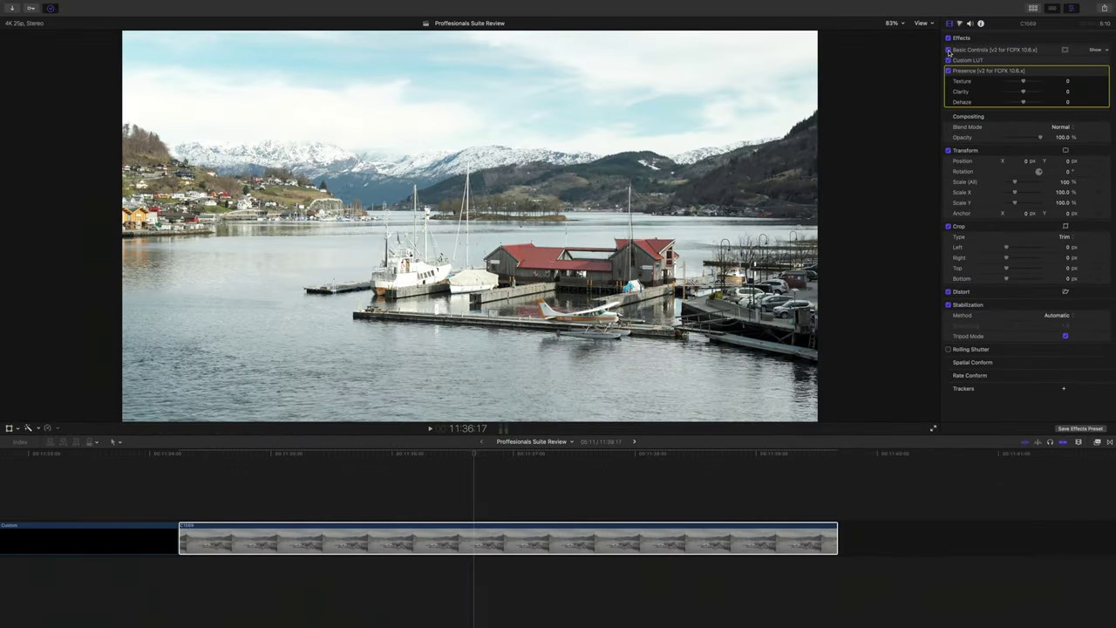
click(949, 50)
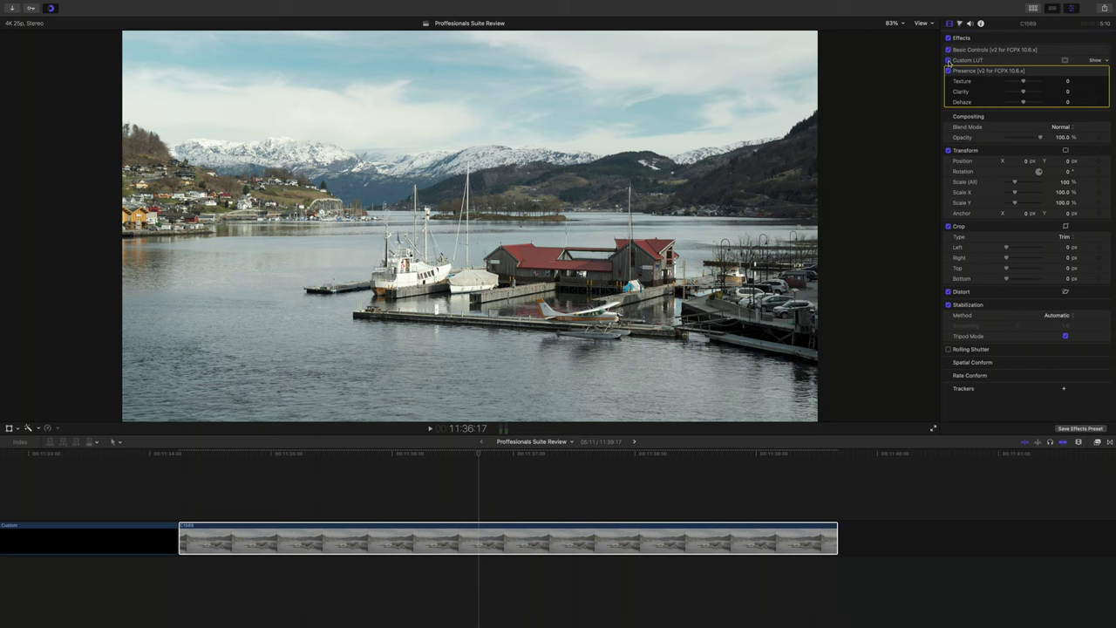
click(949, 60)
click(948, 61)
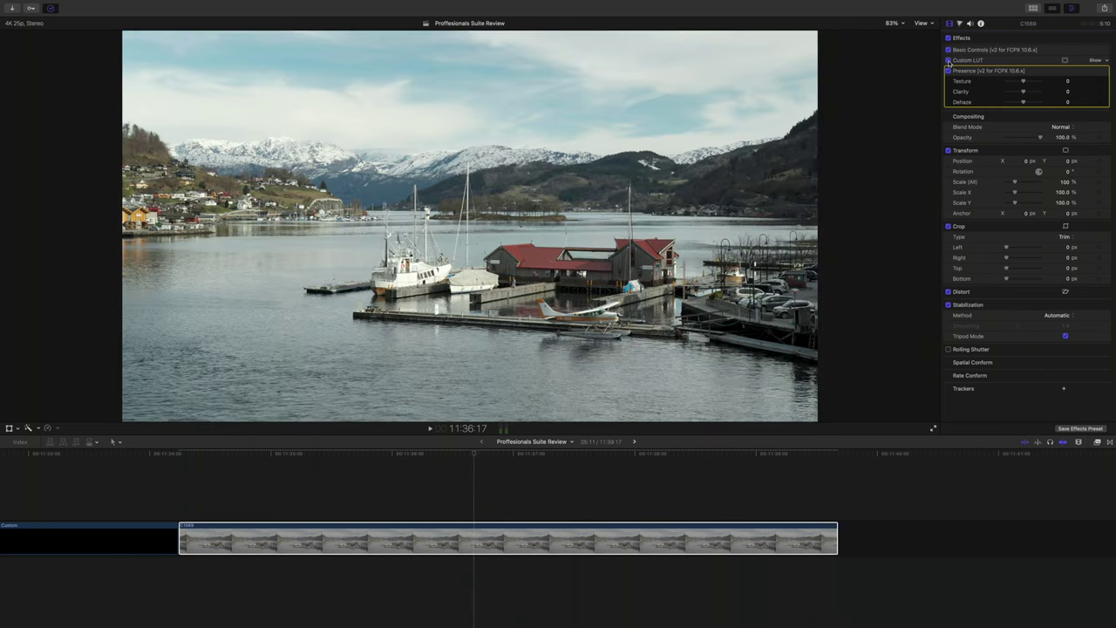
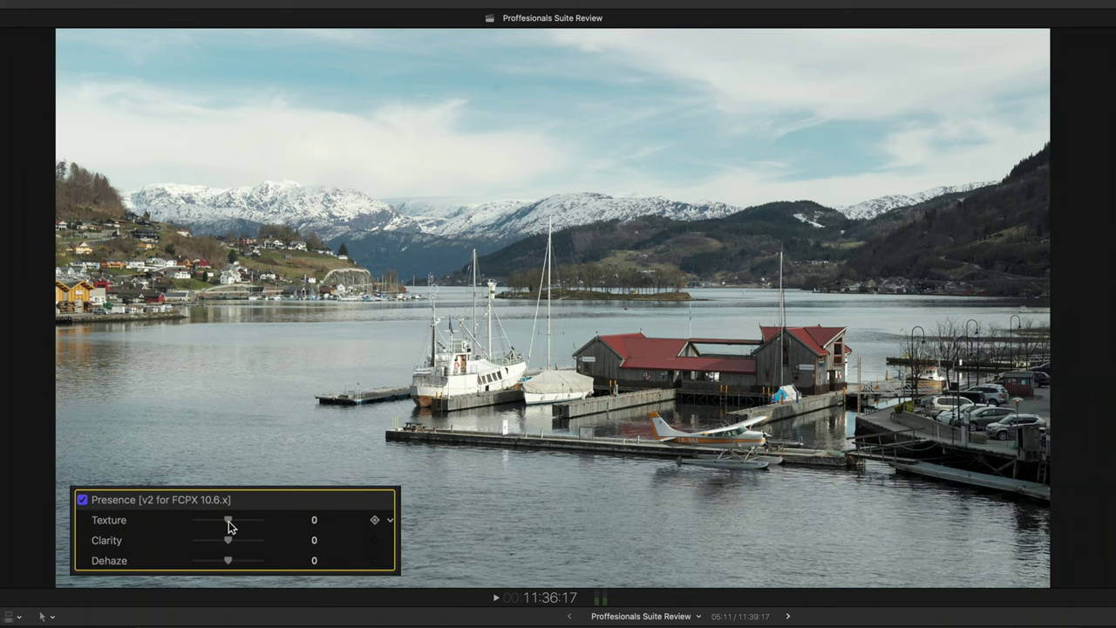
- Try the Presence effect's Texture at 100 and -100, and settle on -19.62
drag(231, 524, 323, 527)
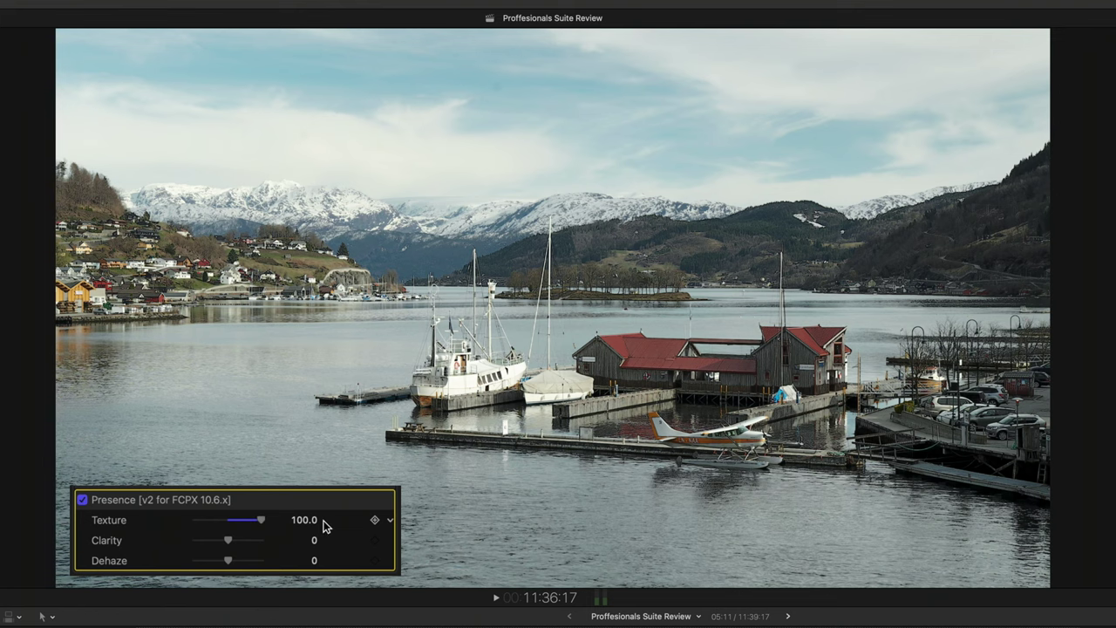
drag(259, 523, 190, 524)
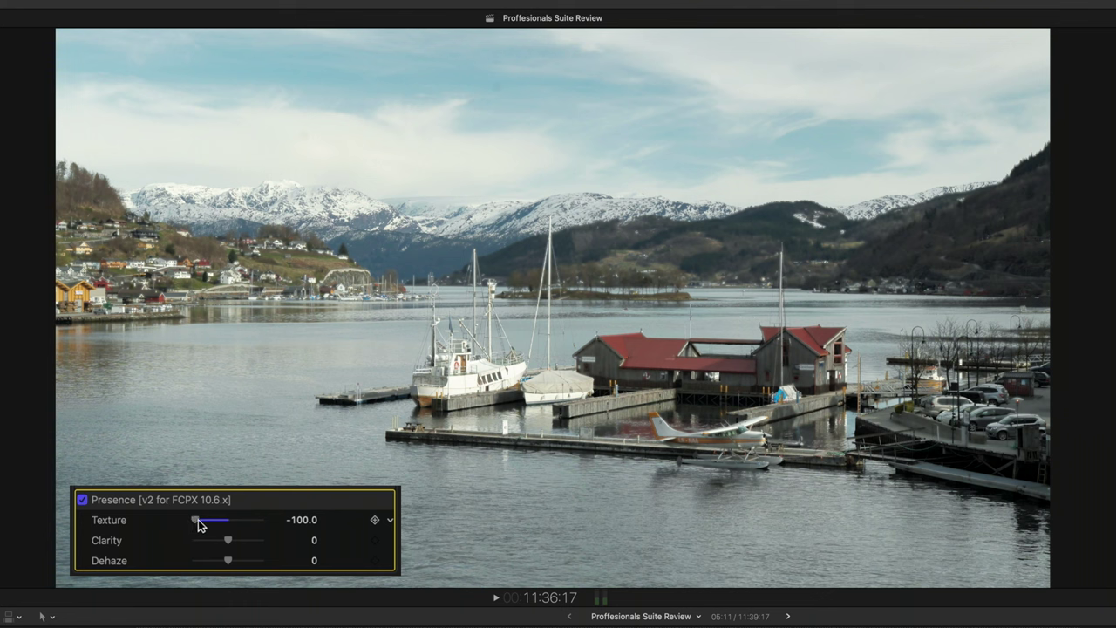
drag(197, 523, 209, 525)
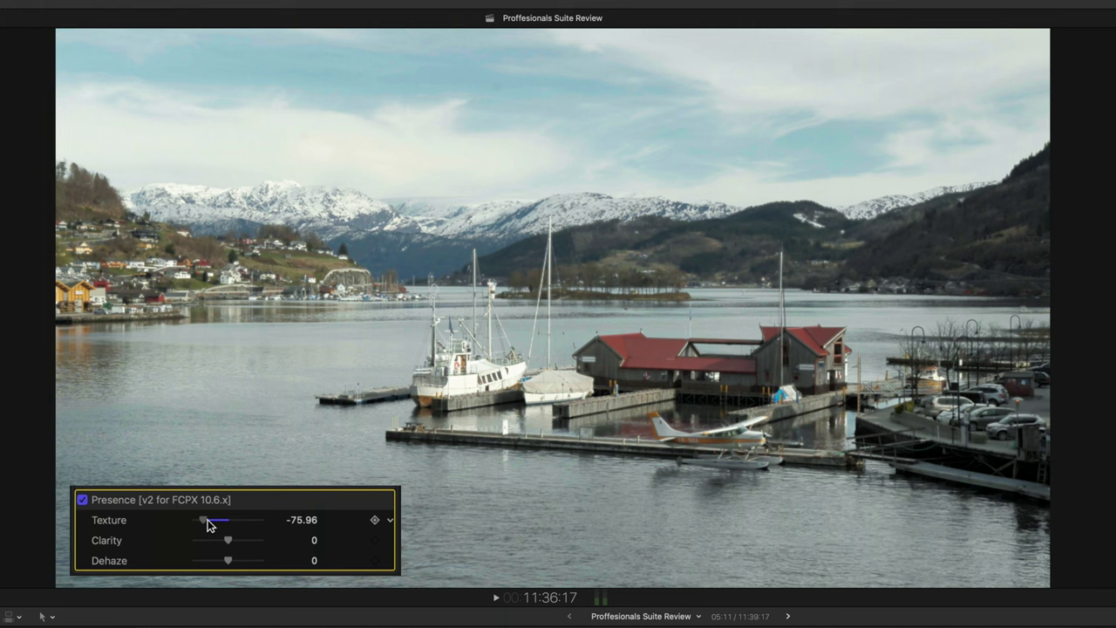
drag(210, 525, 224, 525)
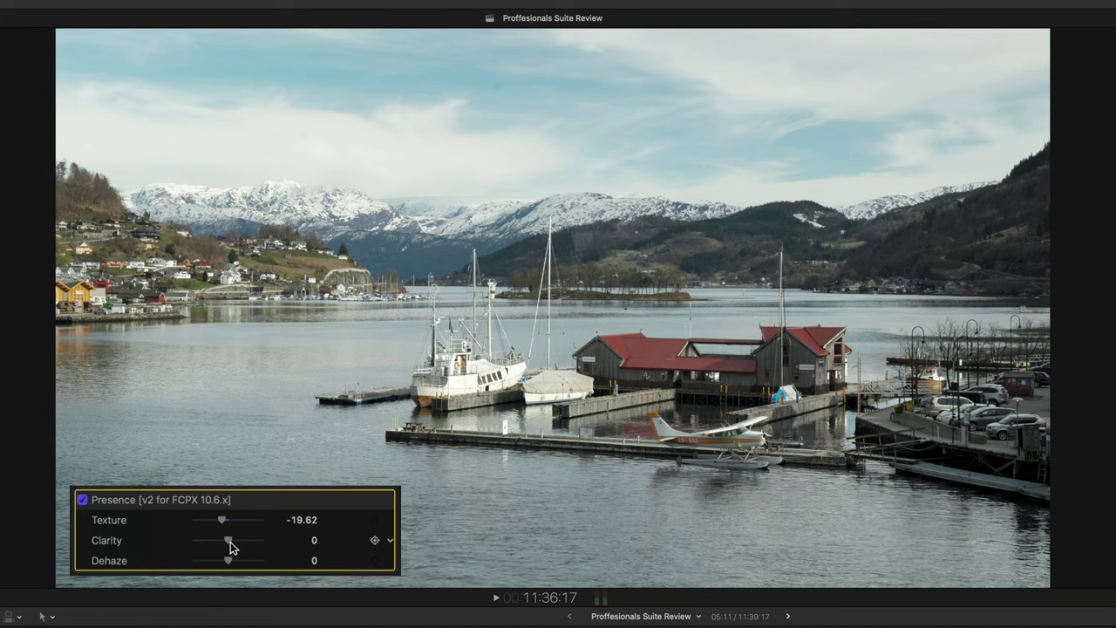
- Try the Presence effect's Clarity at 100 and -100, and settle on 14.7
drag(232, 546, 296, 546)
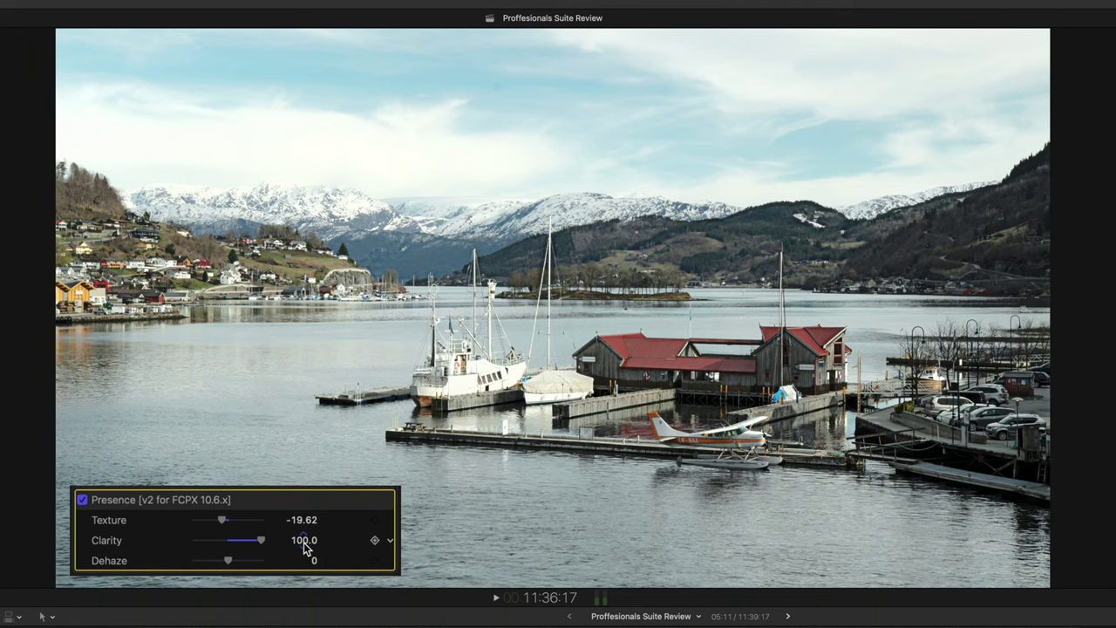
drag(260, 540, 187, 544)
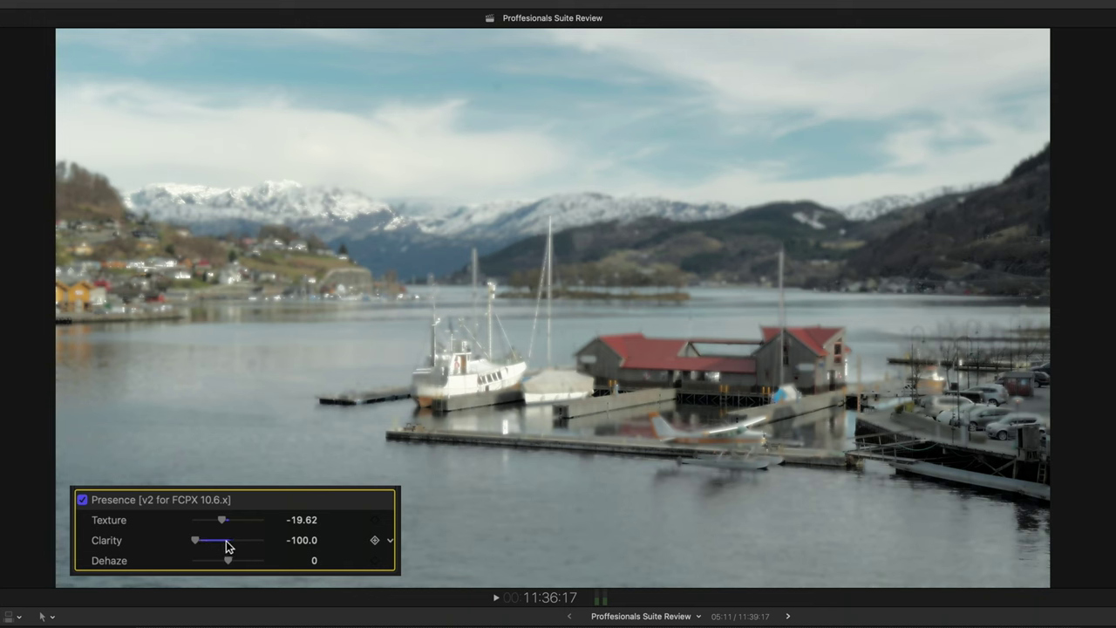
click(215, 541)
drag(218, 542, 235, 546)
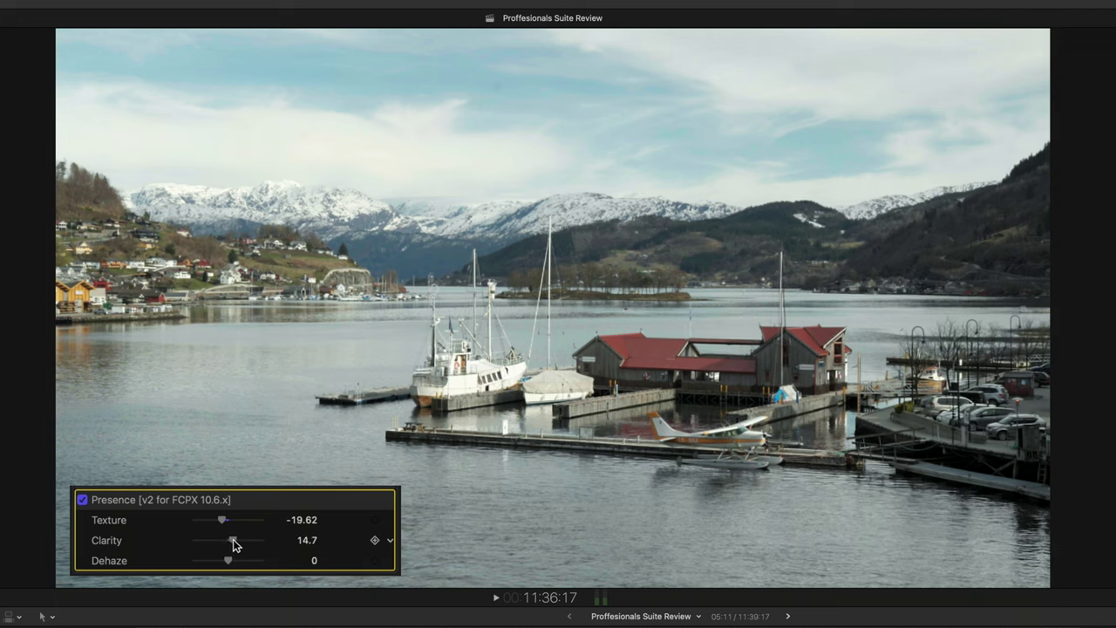
- Set the Presence effect's Dehaze to 27.15 after trying 100, and disable the effect to compare the image
drag(229, 562, 273, 562)
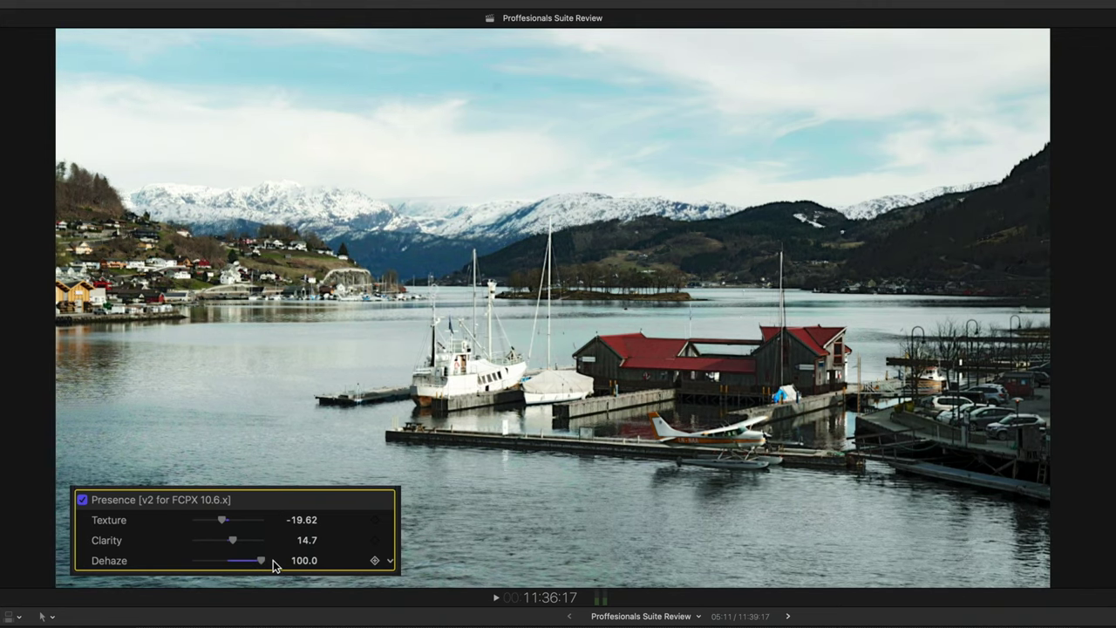
drag(273, 560, 240, 566)
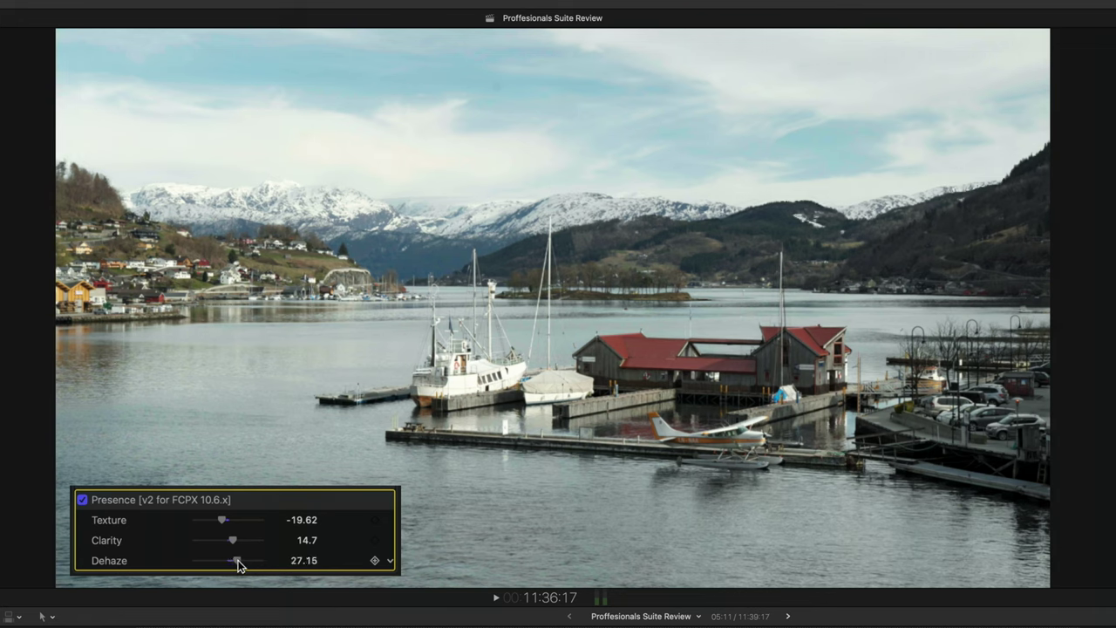
click(82, 499)
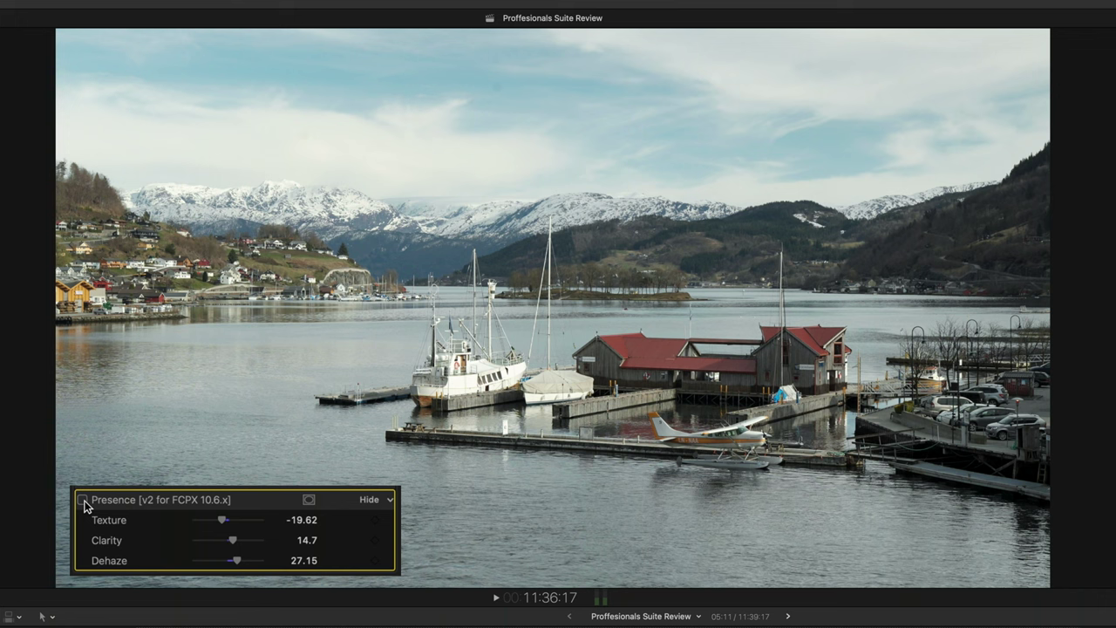